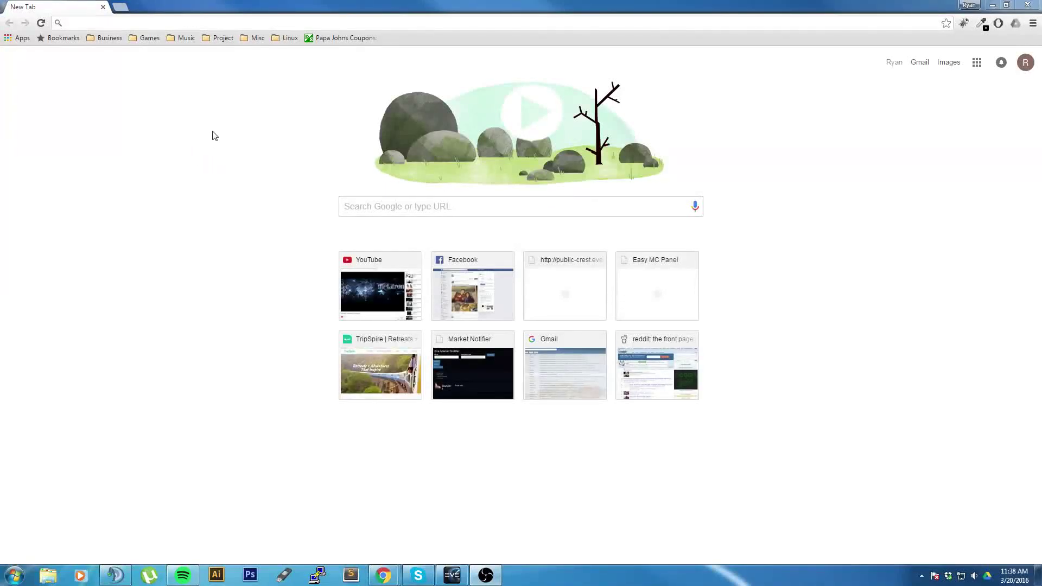
# Load api.eveonline.com in Chrome to reach the EVE Online login page
pyautogui.click(197, 24)
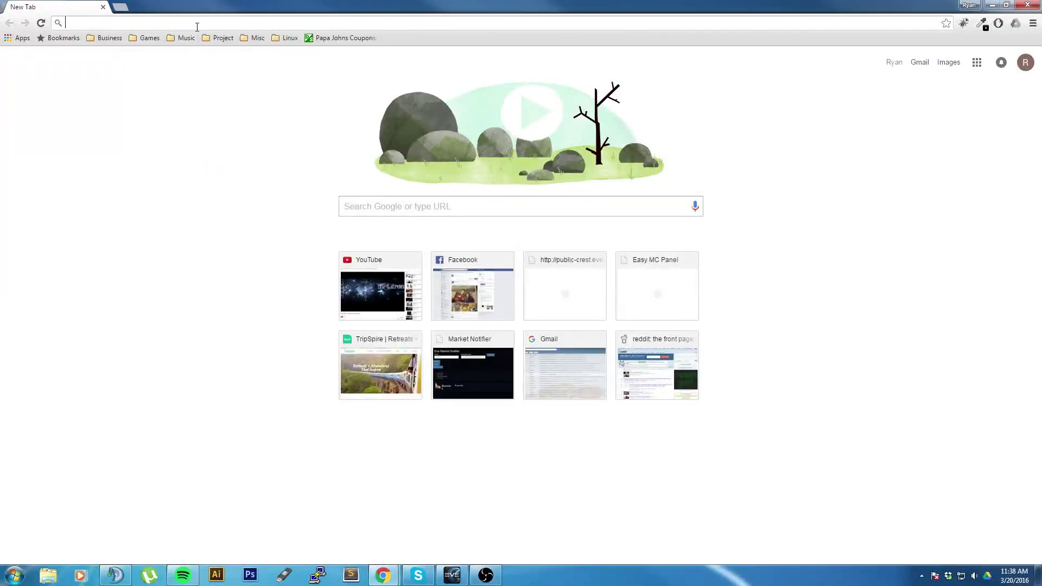
pyautogui.write('api')
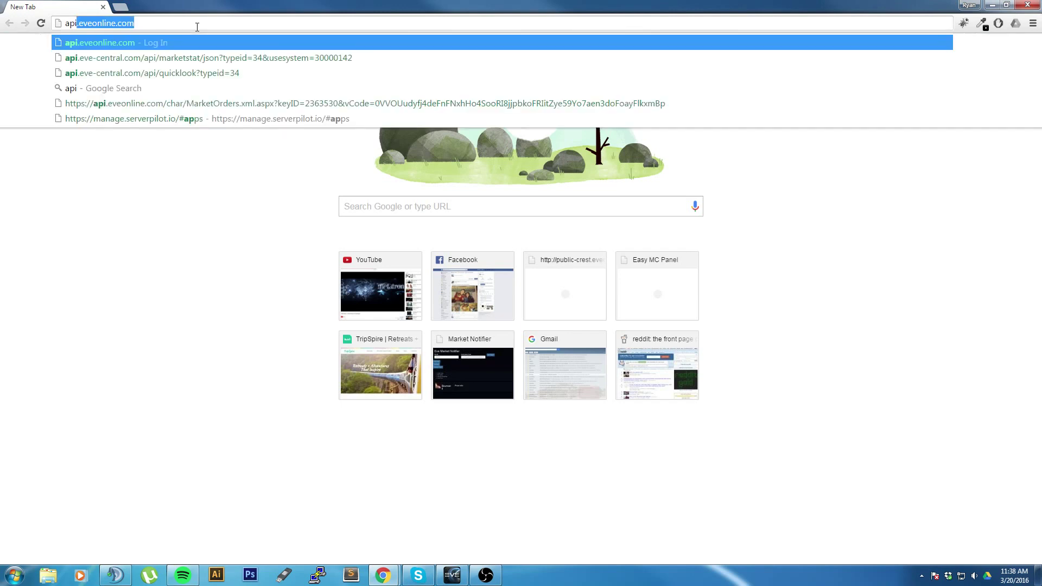
pyautogui.write('.eve')
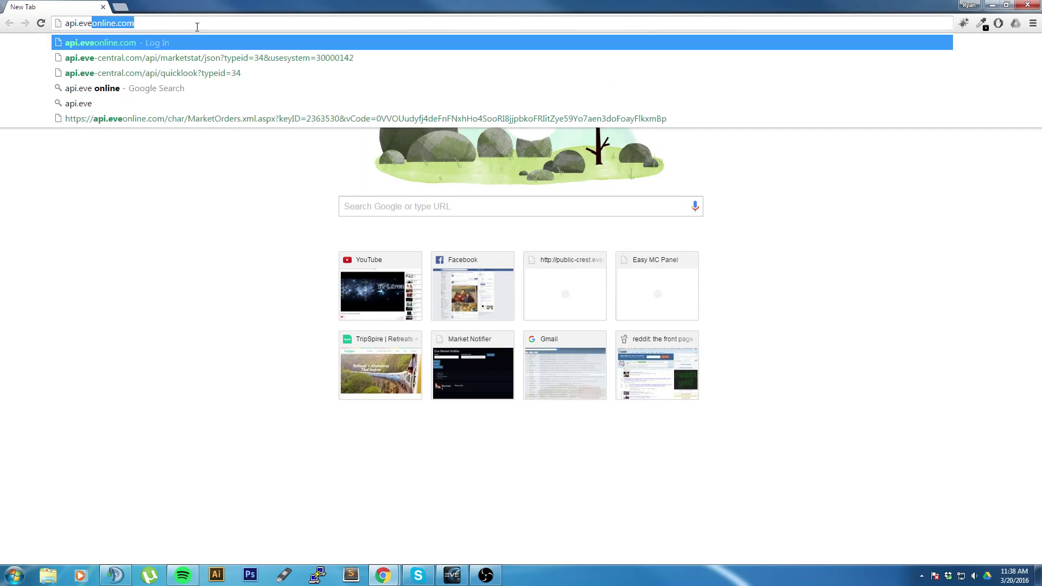
pyautogui.write('online')
pyautogui.press('Return')
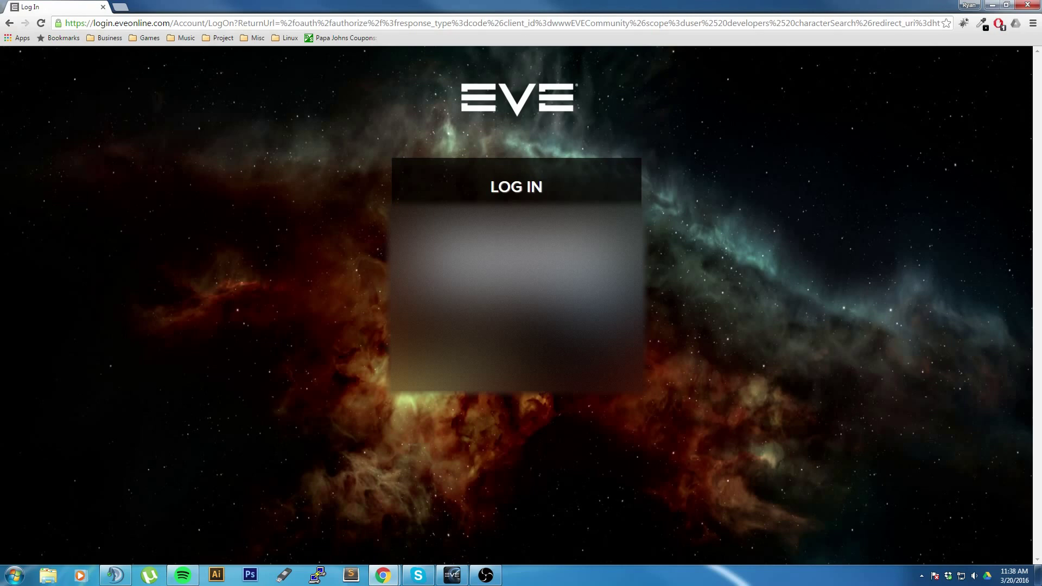
# Log in, go to API Key Management and start creating a new API key
pyautogui.press('Return')
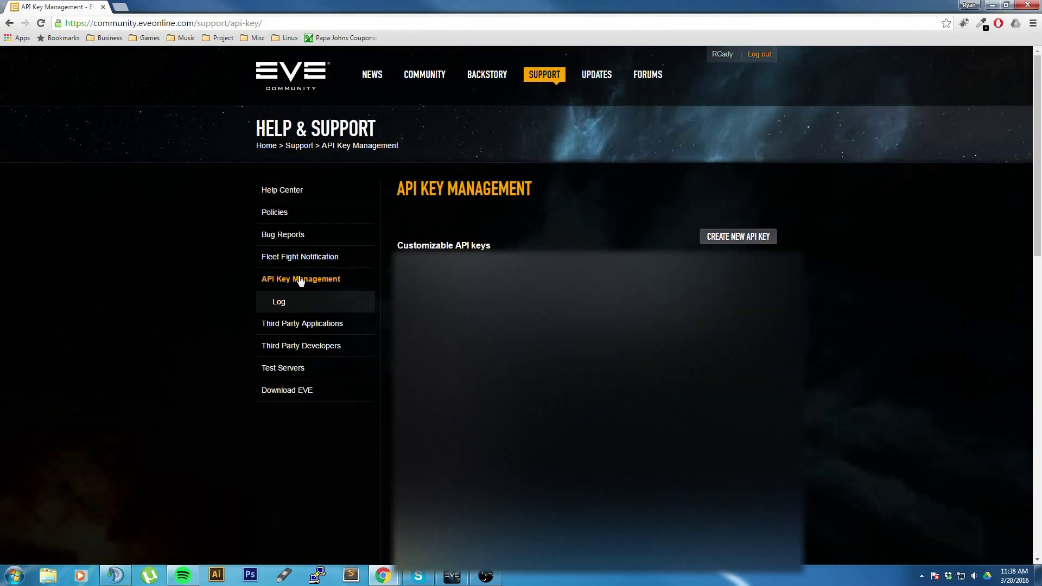
pyautogui.click(301, 279)
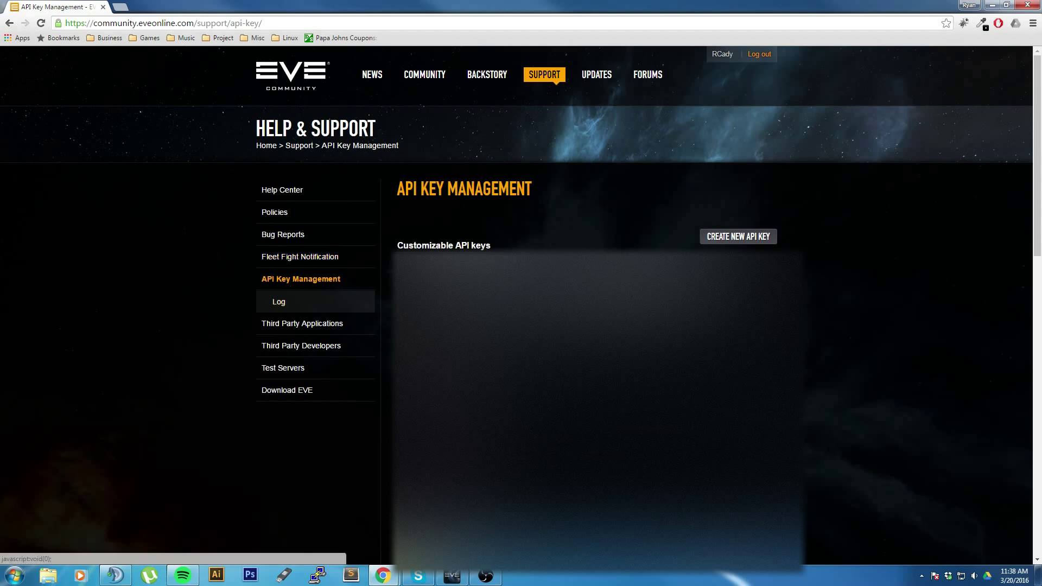
pyautogui.click(745, 238)
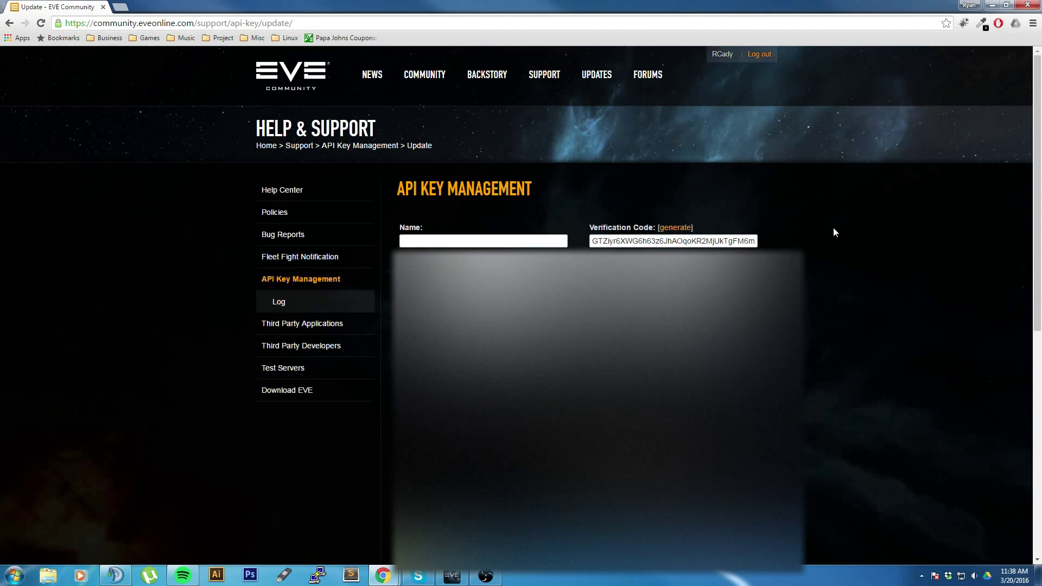
pyautogui.scroll(-2, 538, 208)
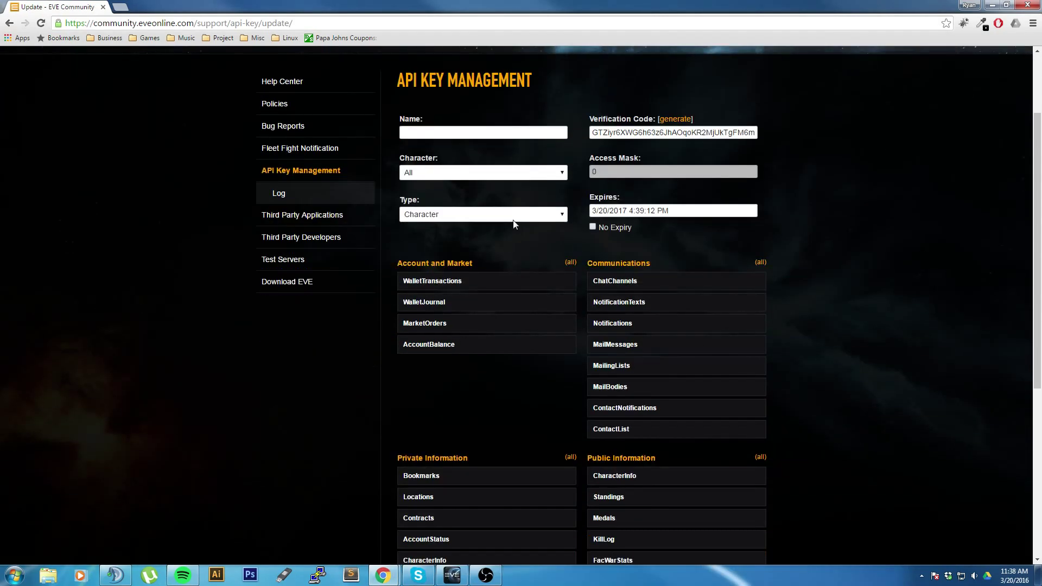
# Name the key 'Corp Key', keep Character set to All, and enable No Expiry
pyautogui.click(497, 134)
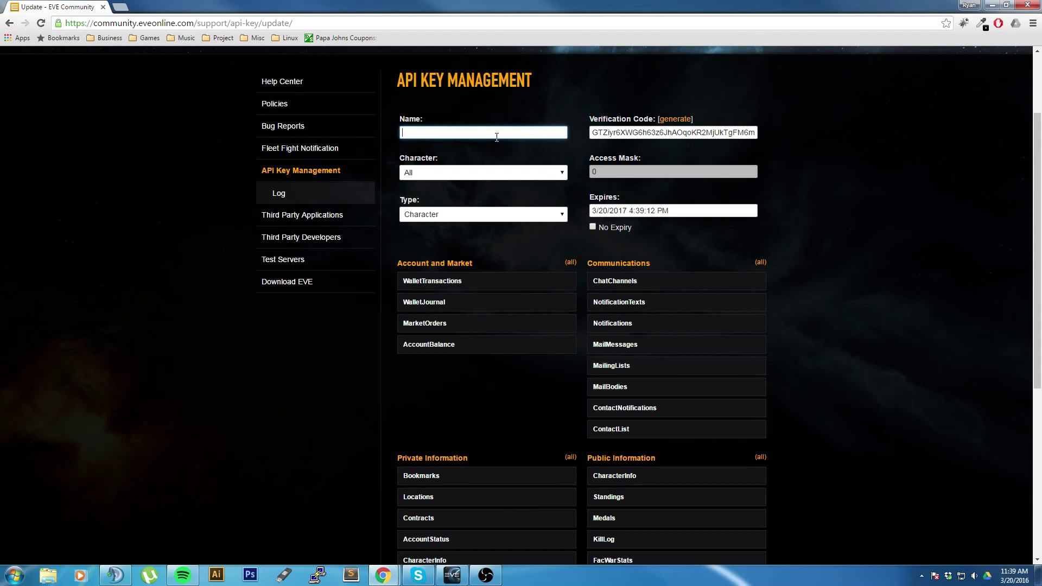
pyautogui.write('Copr')
pyautogui.write('fo')
pyautogui.write('Key')
pyautogui.click(542, 167)
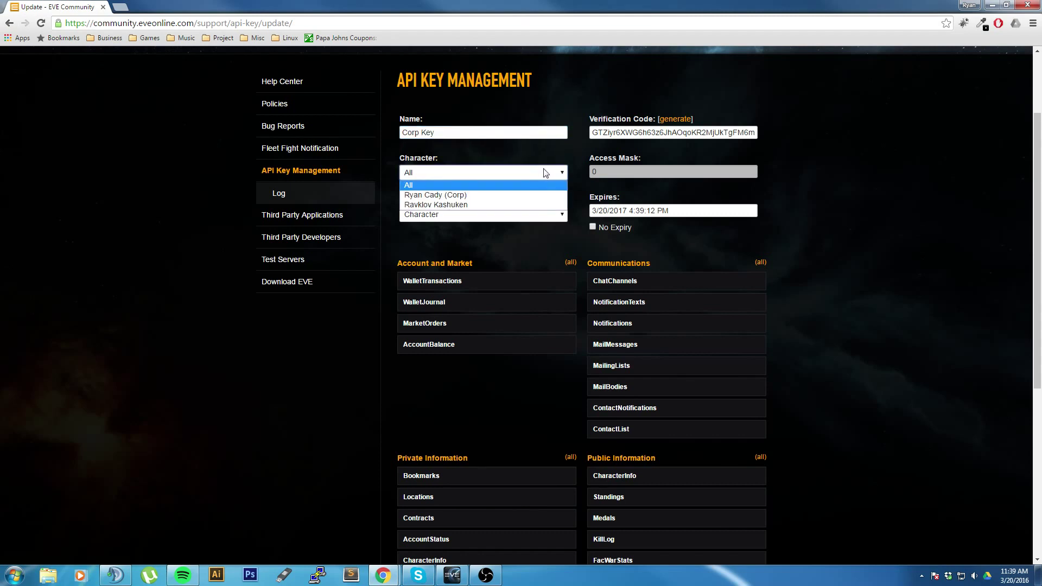
pyautogui.click(429, 190)
pyautogui.click(457, 173)
pyautogui.click(428, 185)
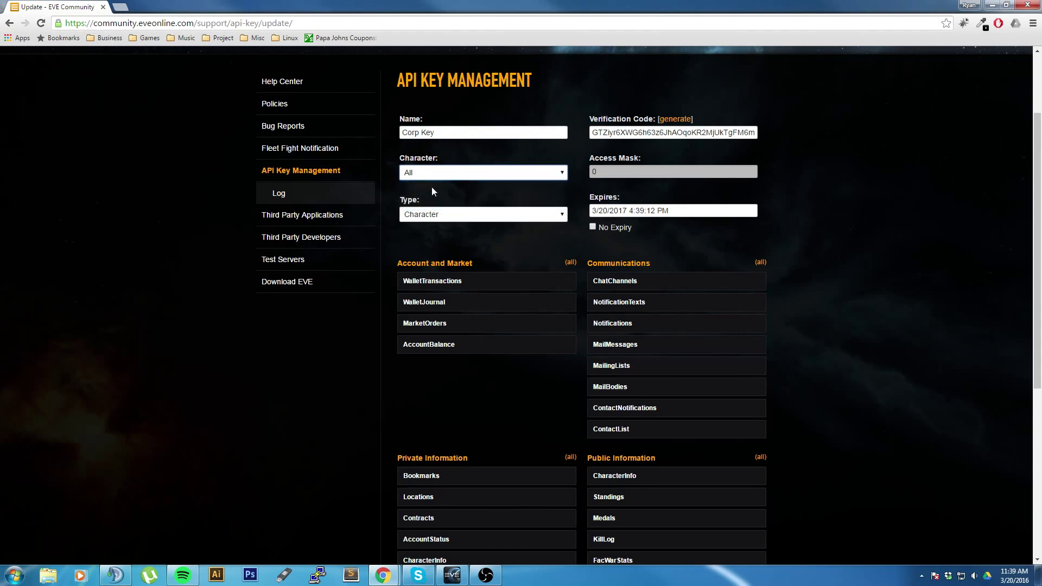
pyautogui.scroll(2, 523, 292)
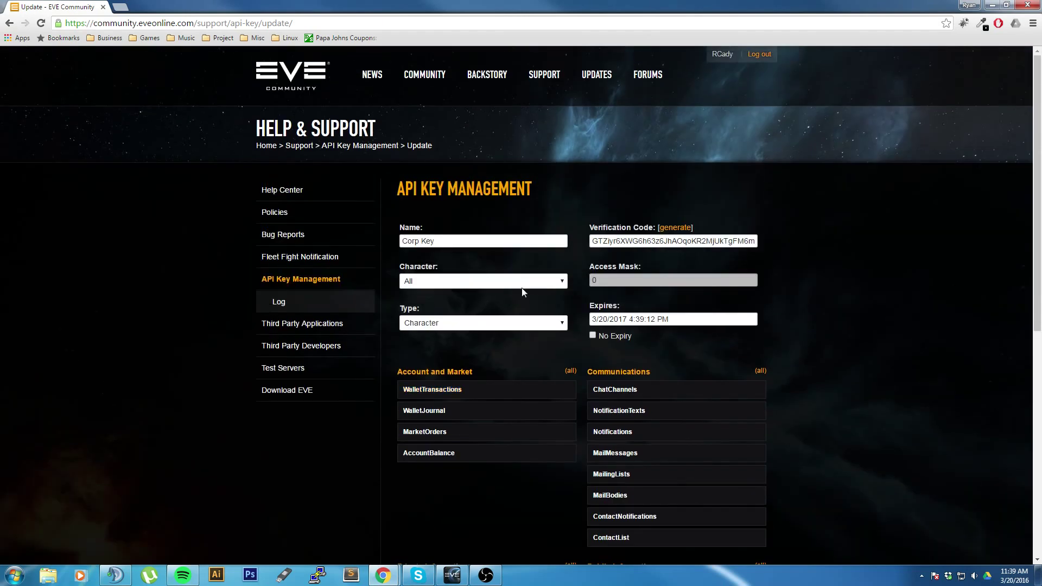
pyautogui.click(593, 336)
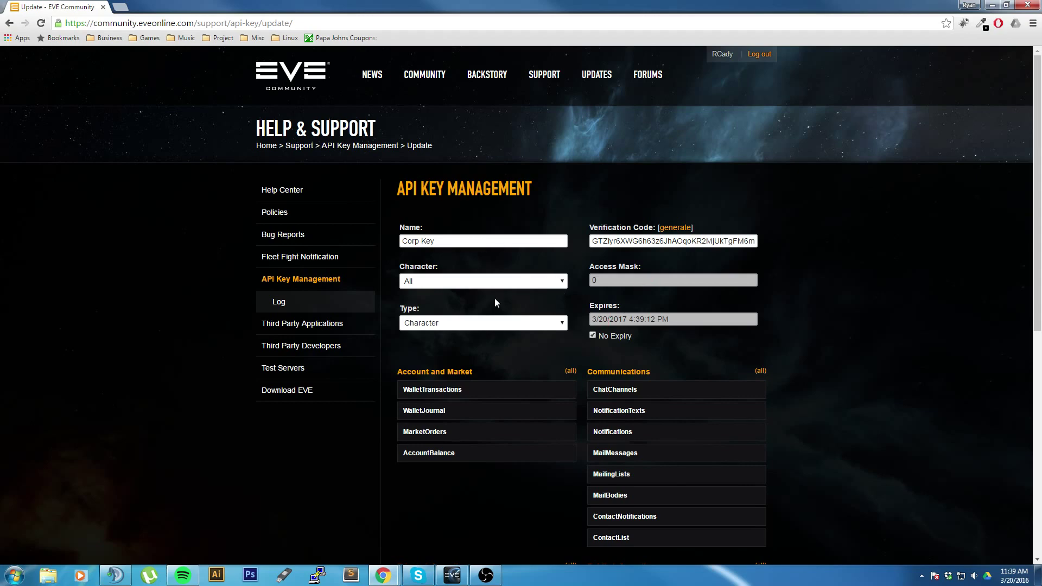
pyautogui.scroll(-3, 431, 334)
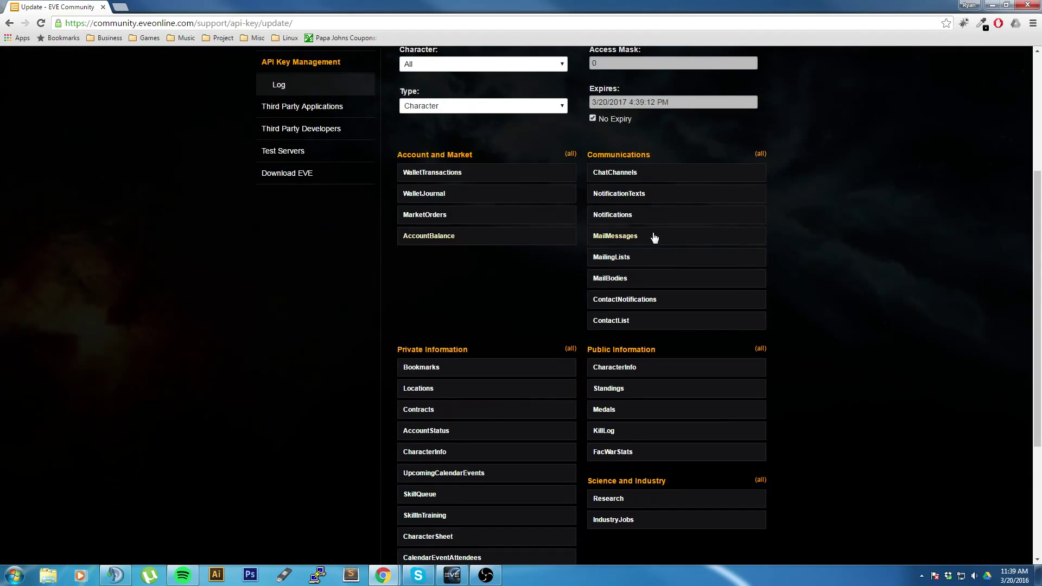
pyautogui.scroll(-3, 447, 365)
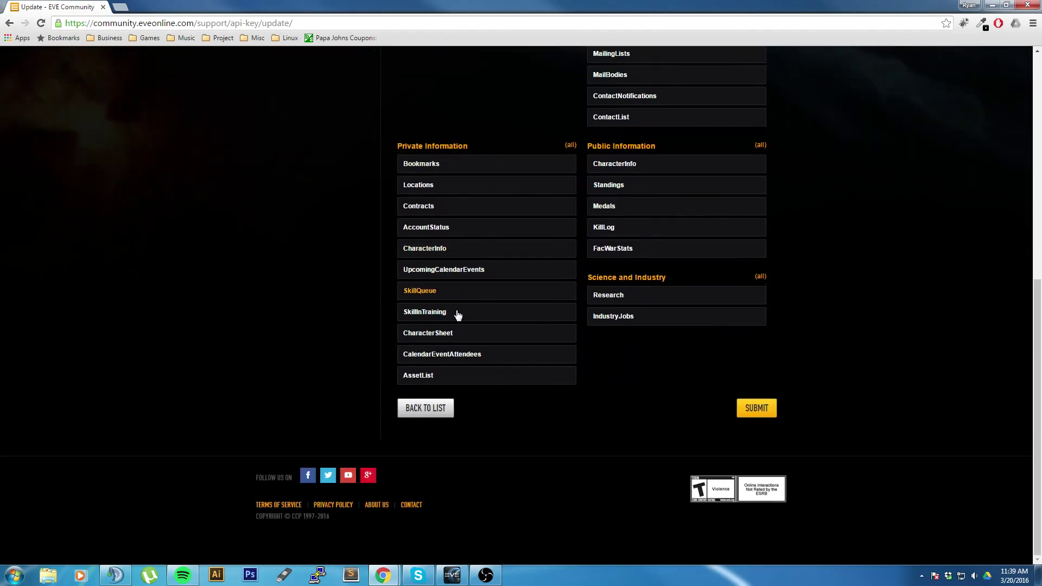
pyautogui.scroll(1, 458, 377)
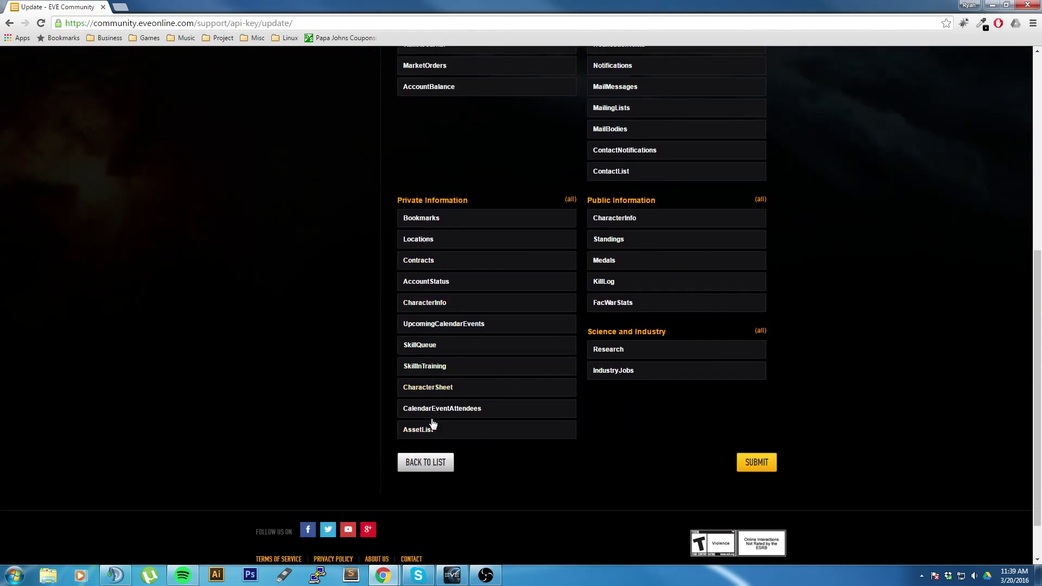
pyautogui.scroll(4, 577, 416)
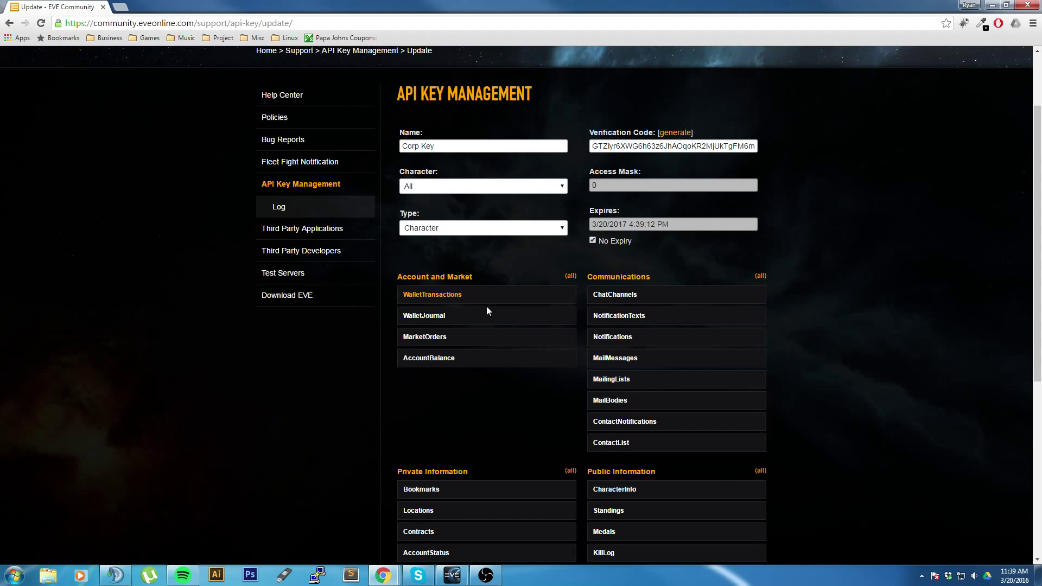
# Grant all Account and Market, Communications, Private, Public, and Science and Industry permissions
pyautogui.click(570, 277)
pyautogui.click(760, 276)
pyautogui.scroll(-2, 785, 334)
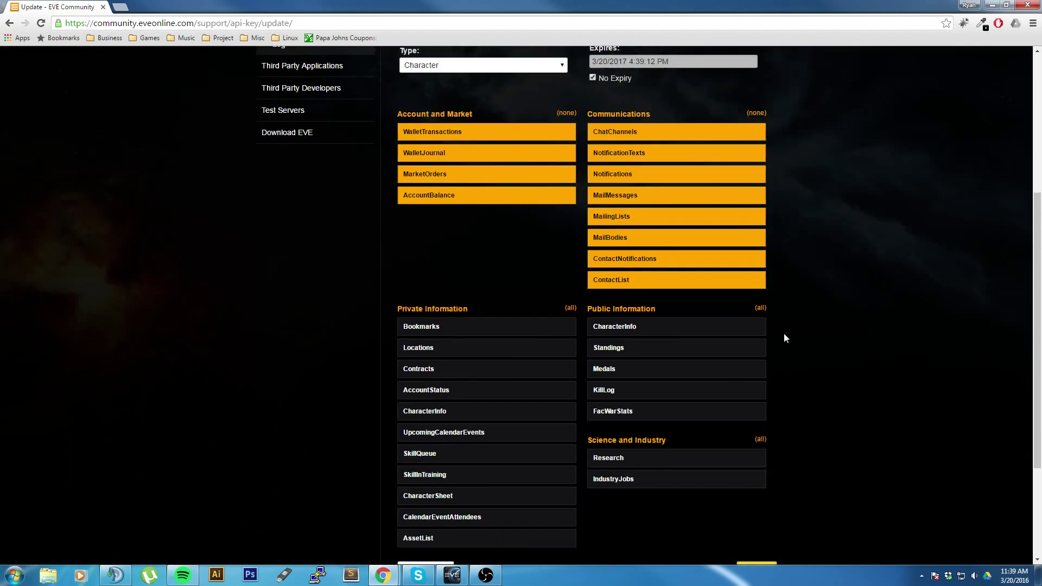
pyautogui.click(760, 308)
pyautogui.click(571, 308)
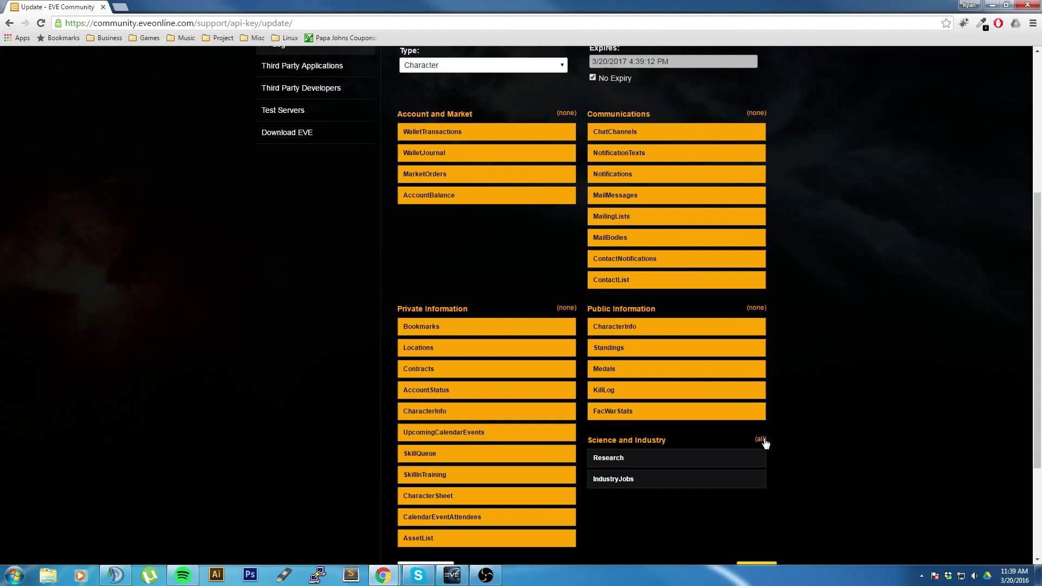
pyautogui.click(761, 439)
pyautogui.scroll(-2, 749, 413)
pyautogui.scroll(3, 530, 332)
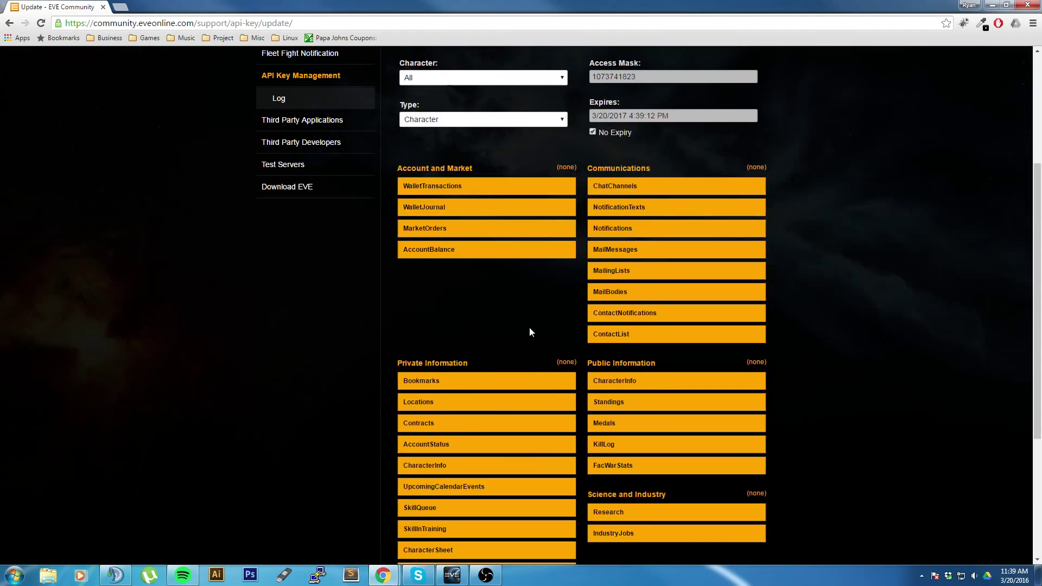
pyautogui.scroll(-3, 530, 331)
pyautogui.scroll(3, 749, 345)
pyautogui.scroll(-2, 487, 240)
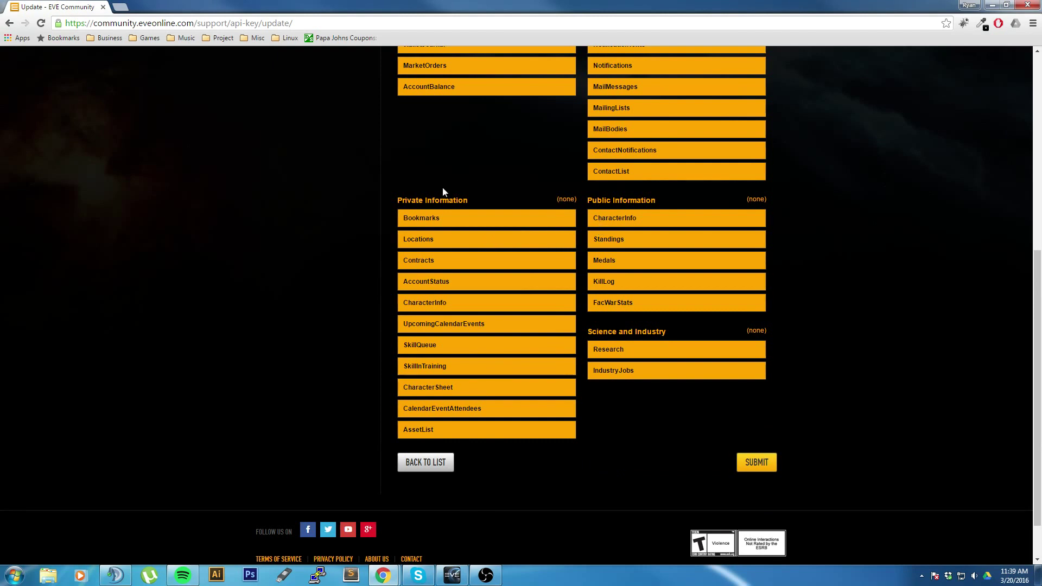
pyautogui.scroll(2, 443, 188)
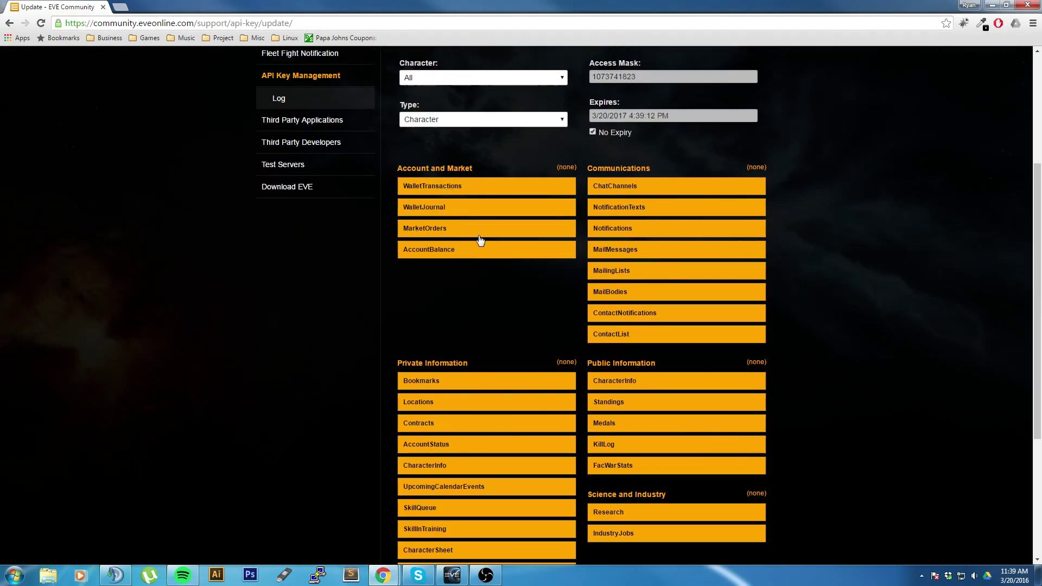
pyautogui.scroll(-2, 793, 248)
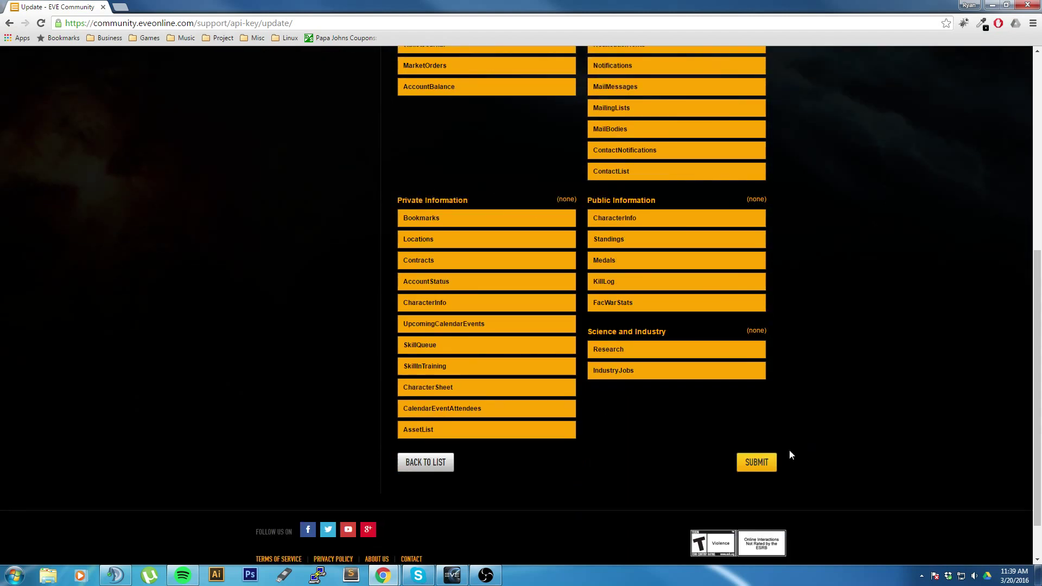
pyautogui.click(759, 462)
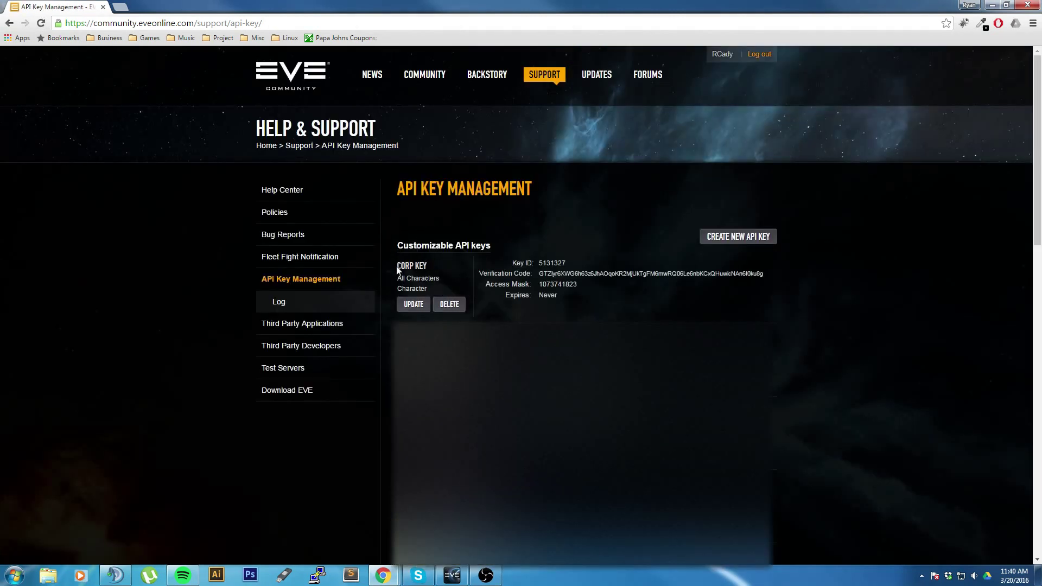
pyautogui.moveTo(397, 271)
pyautogui.mouseDown()
pyautogui.moveTo(469, 272)
pyautogui.moveTo(393, 266)
pyautogui.mouseUp()
pyautogui.click(409, 261)
pyautogui.click(503, 267)
pyautogui.doubleClick(558, 265)
pyautogui.doubleClick(602, 276)
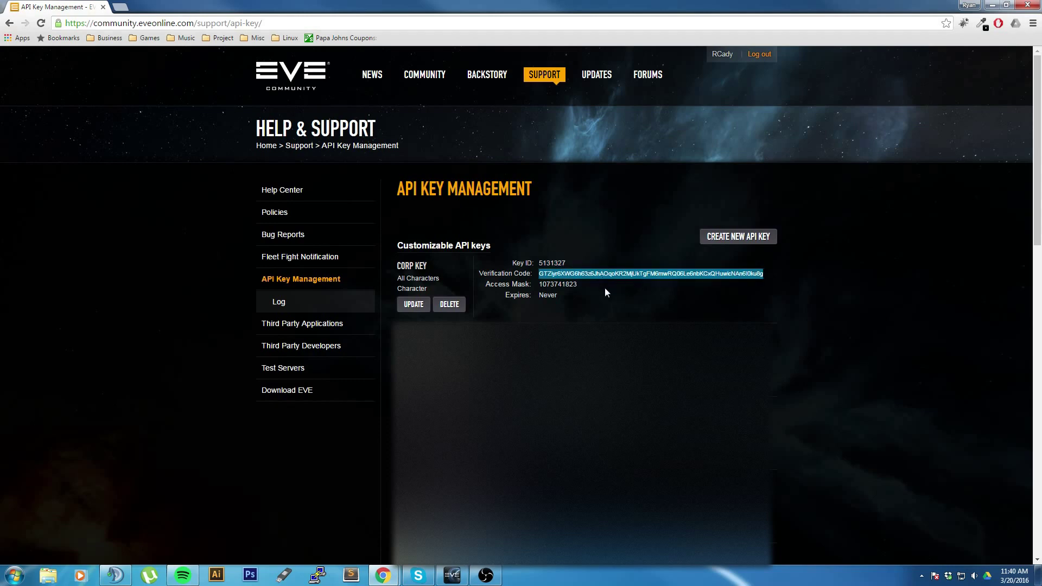